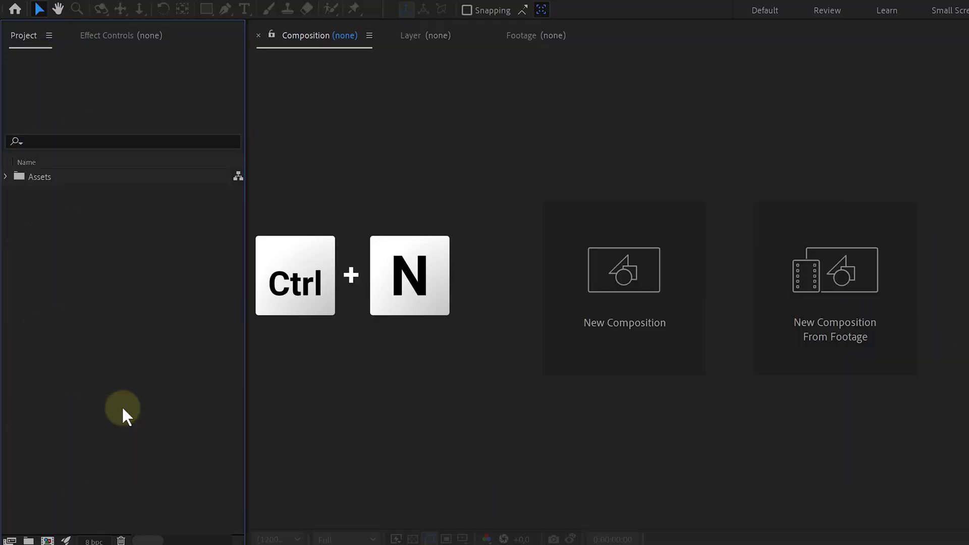
Create the 20 Shortcuts composition at HD 1920x1080, 25 fps
key(ctrl+n)
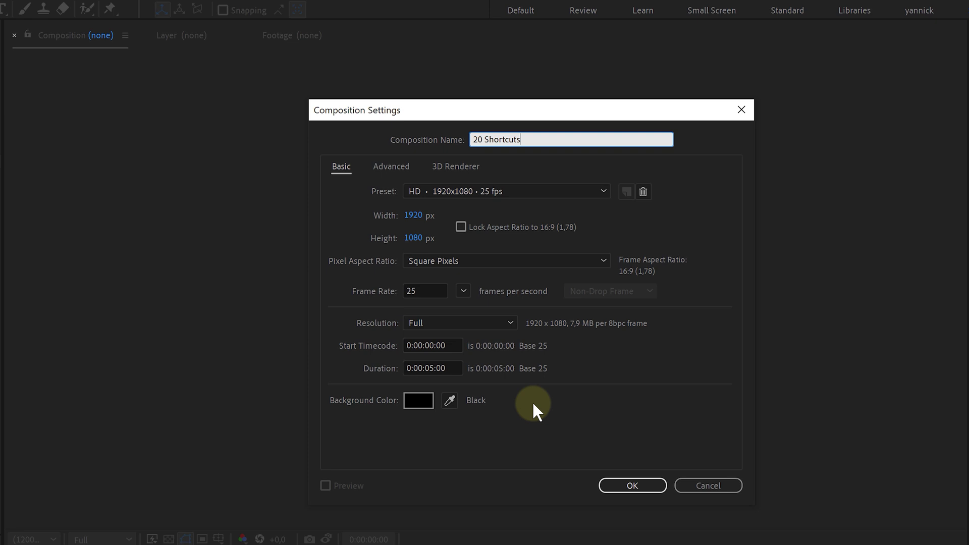
click(606, 487)
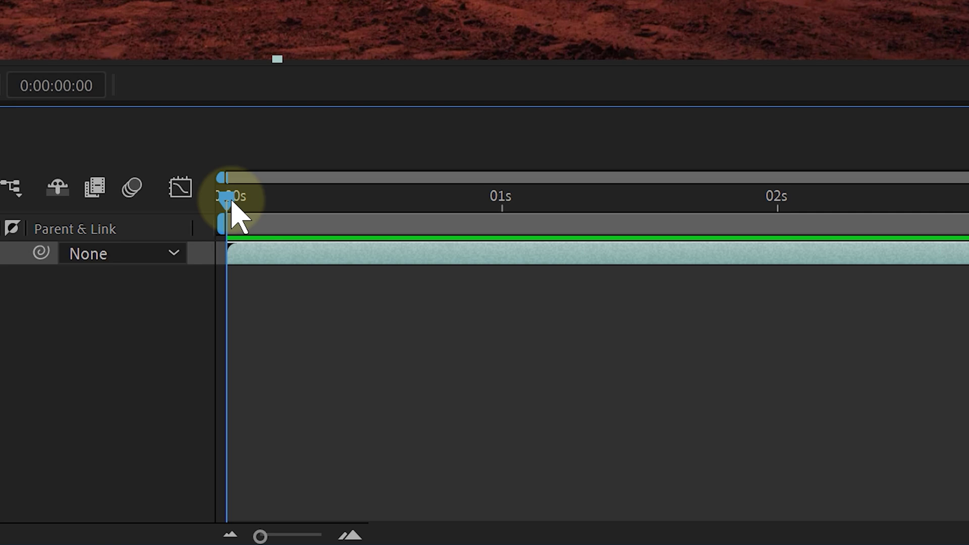
Split the Footage layer at 0:00:01:00 into two layers
drag(291, 249, 519, 267)
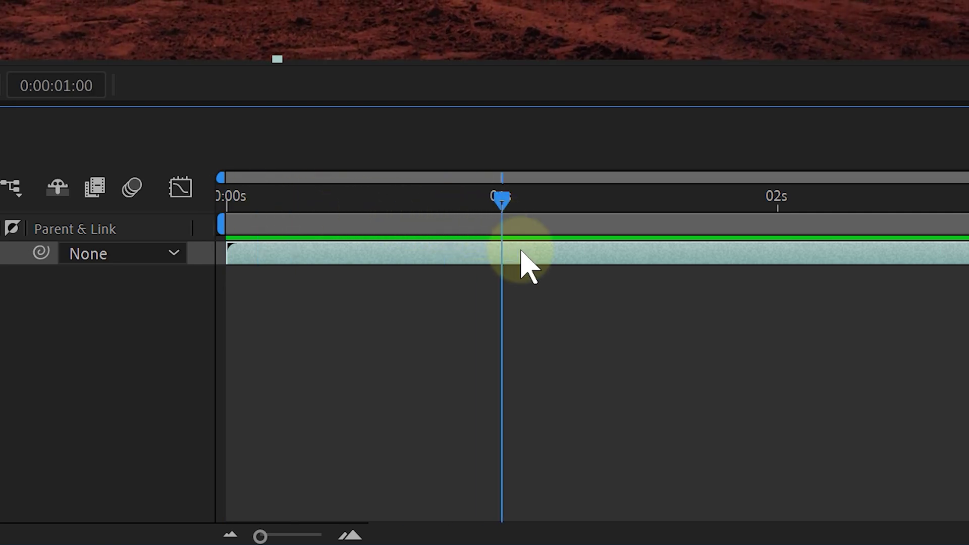
key(ctrl+shift+d)
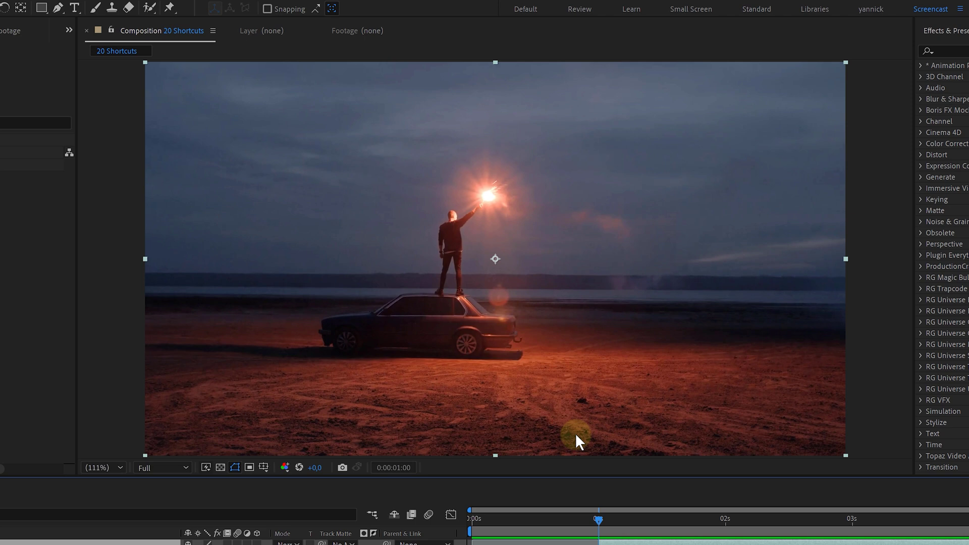
drag(520, 314, 586, 249)
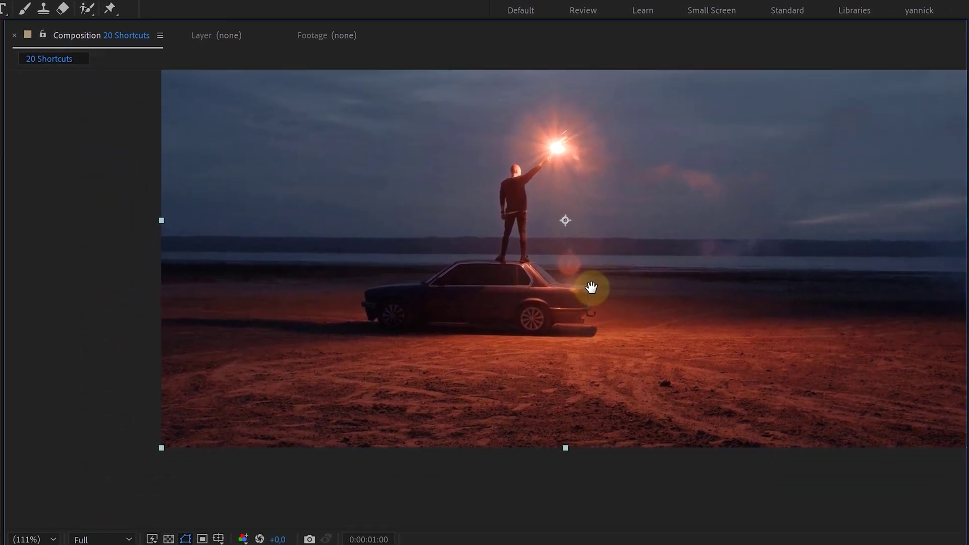
drag(591, 287, 485, 369)
key(v)
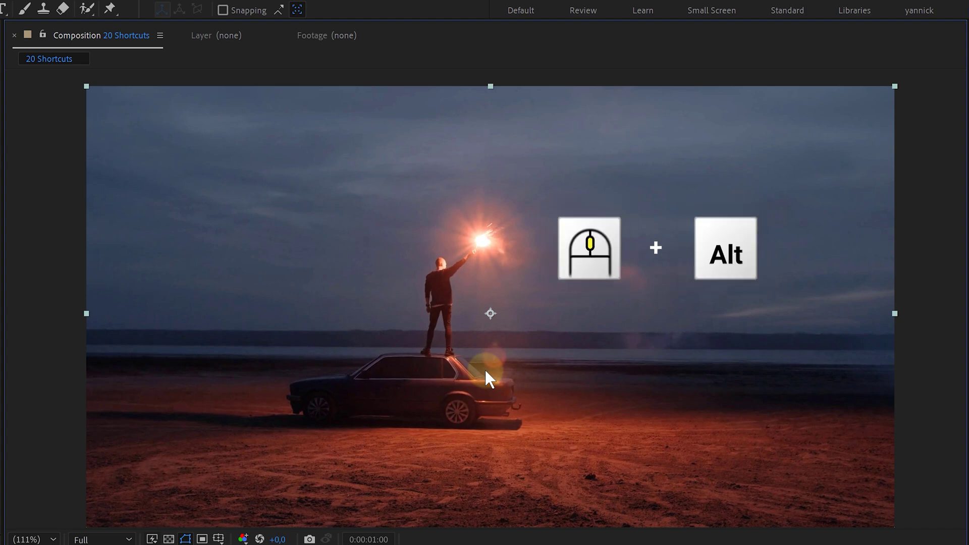
scroll(485, 373, down, 1)
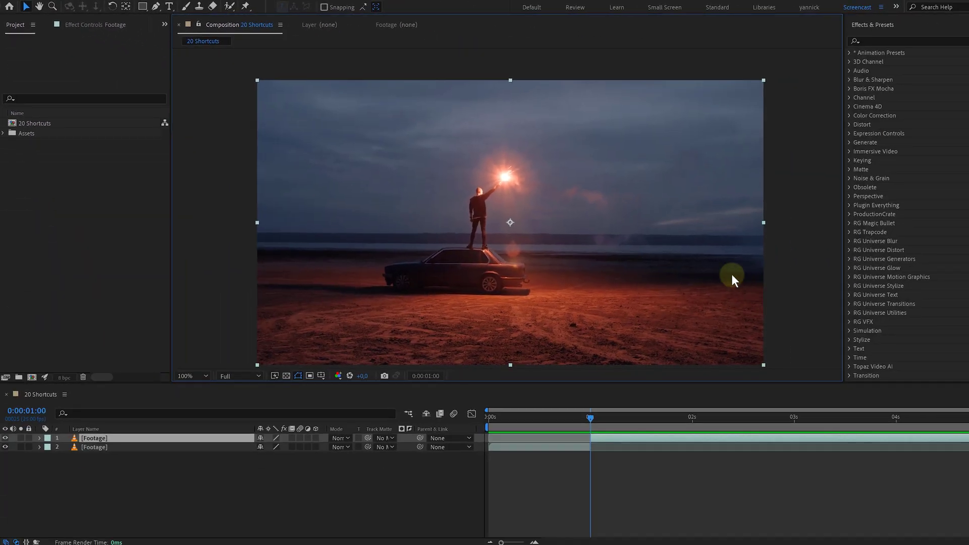
scroll(721, 268, up, 2)
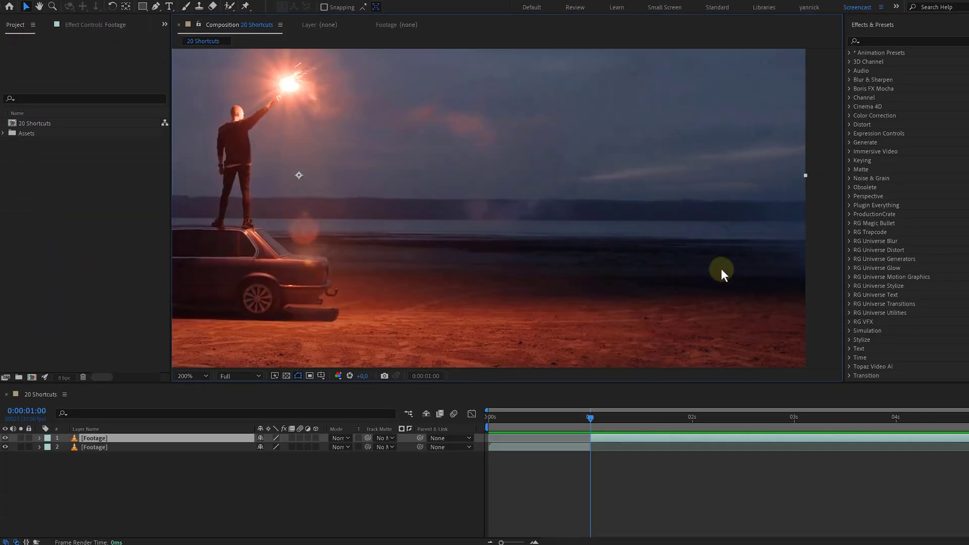
scroll(719, 267, up, 2)
scroll(719, 268, down, 4)
scroll(317, 256, up, 2)
scroll(317, 255, up, 2)
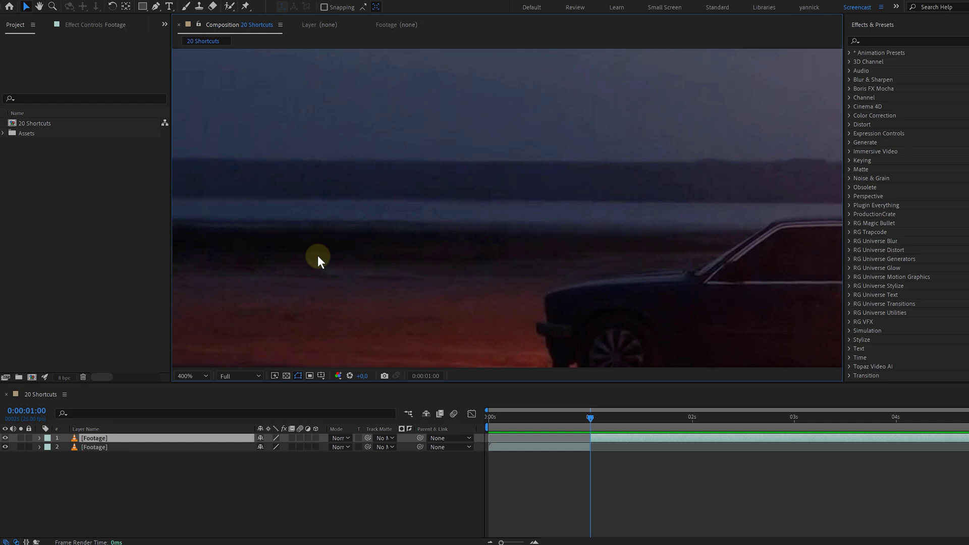
scroll(316, 256, down, 2)
scroll(317, 255, down, 2)
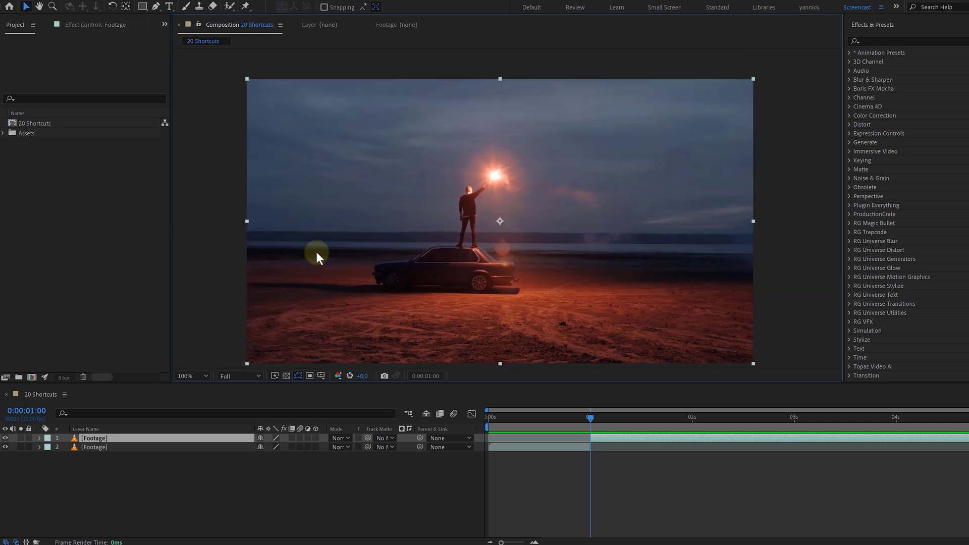
scroll(317, 255, up, 1)
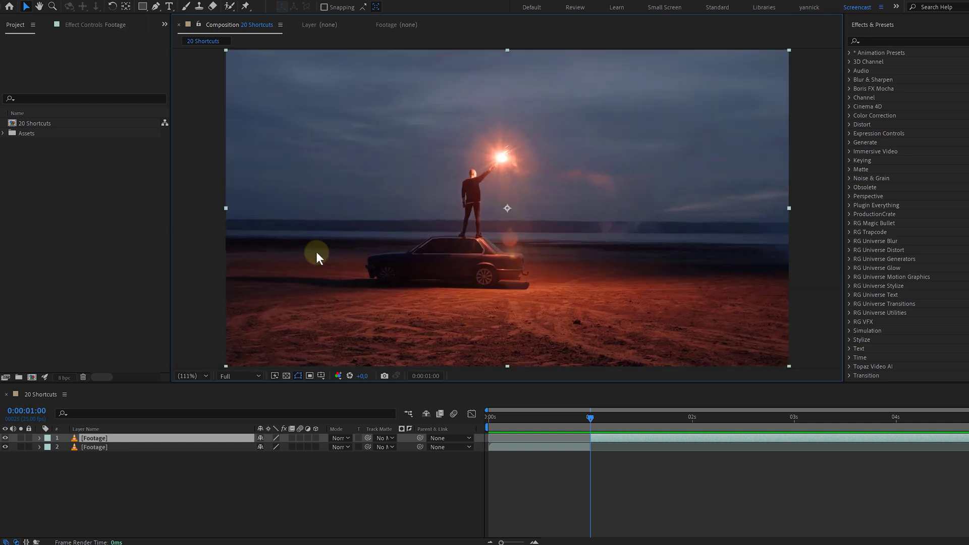
key(shift+slash)
mouse_move(212, 383)
mouse_down()
mouse_move(208, 448)
mouse_move(214, 384)
mouse_up()
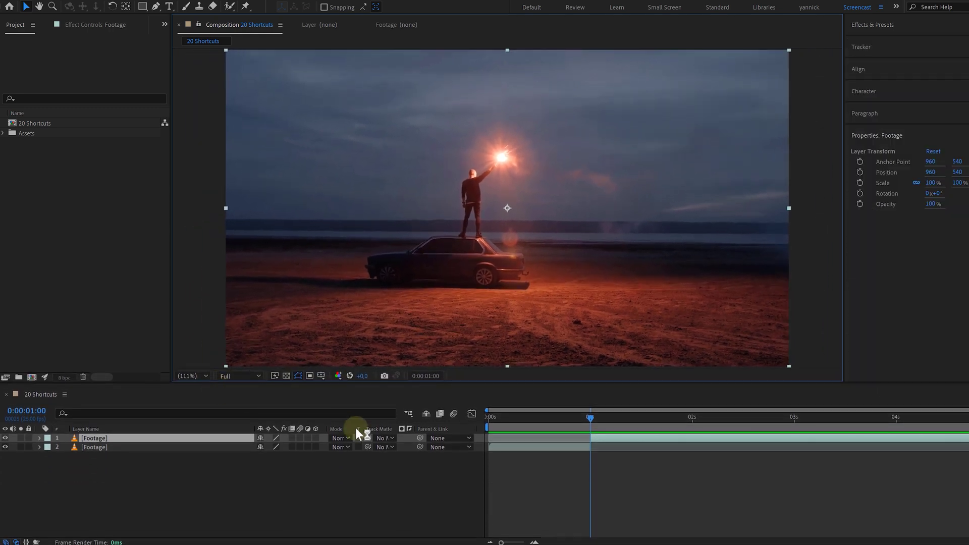
With no layers selected, add a composition marker at 01:09
click(561, 427)
key(KP_Multiply)
drag(589, 417, 672, 415)
Add a Red layer marker on layer 1 at 01:20 with comment 'After Effects Basics'
click(679, 437)
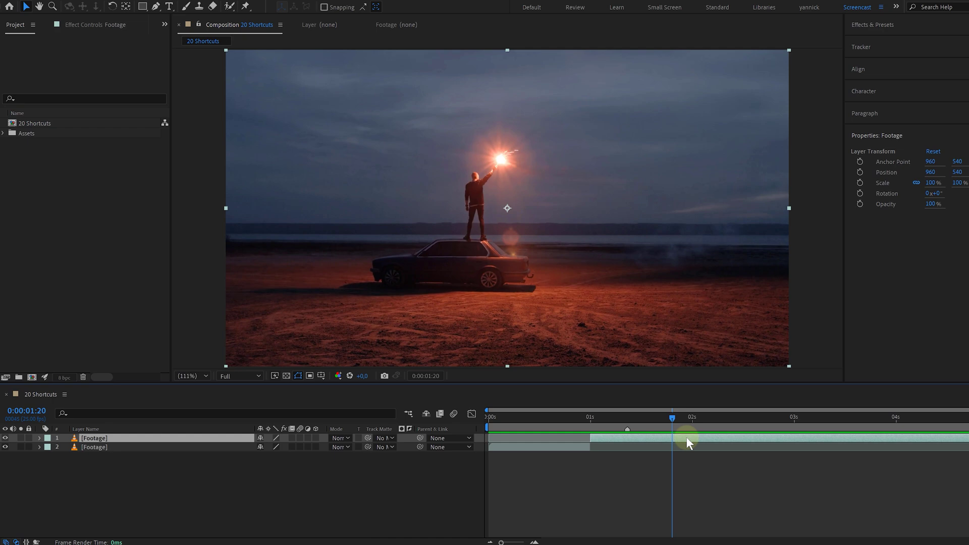
key(alt+KP_Multiply)
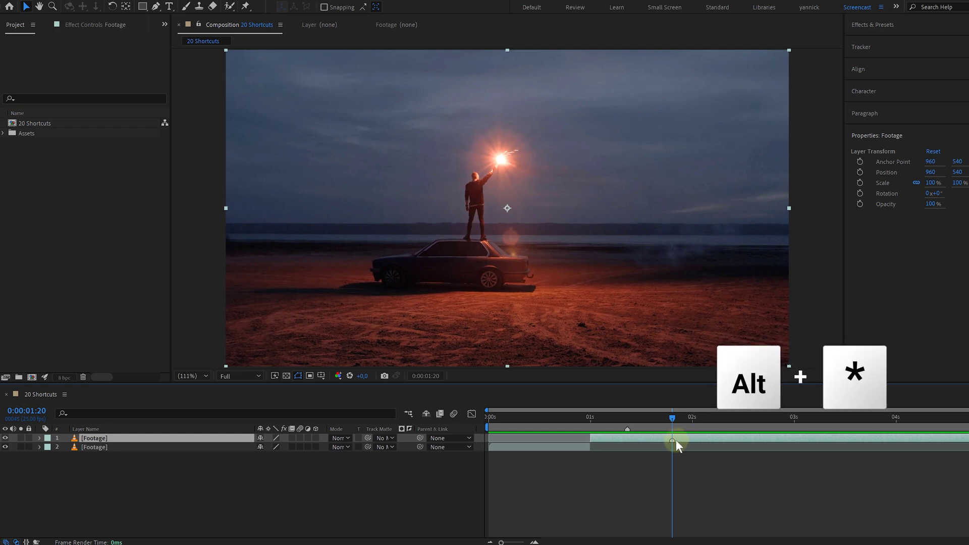
double_click(673, 439)
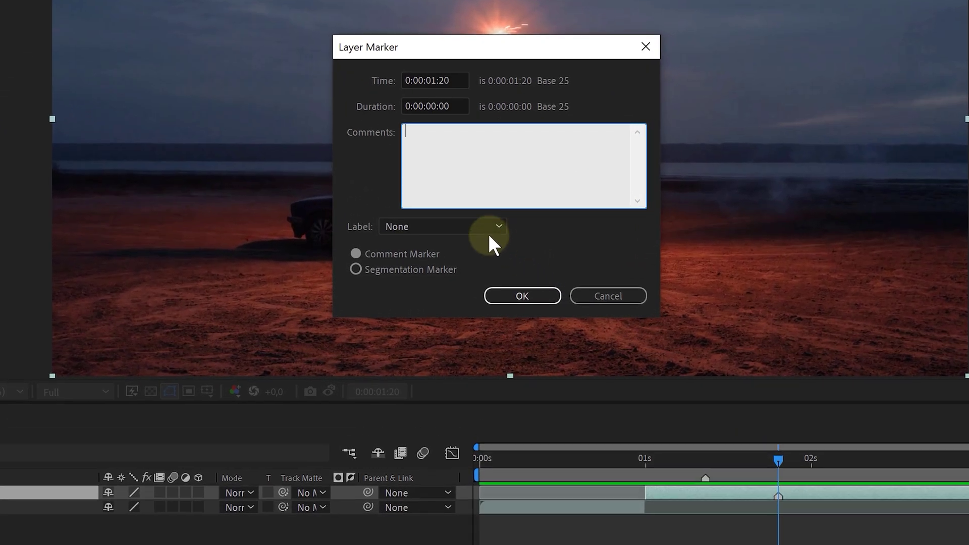
click(497, 276)
click(485, 290)
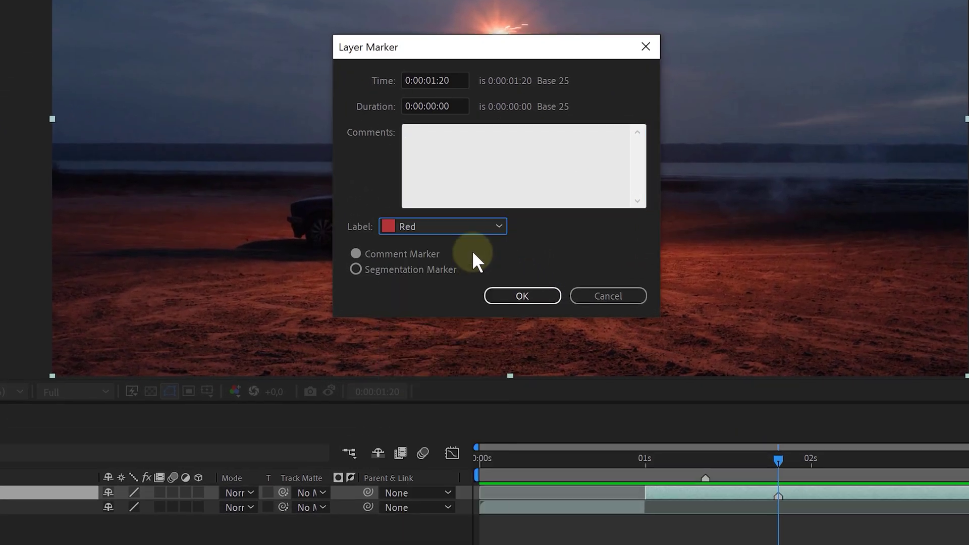
click(469, 171)
text(After Effects Basics is the best)
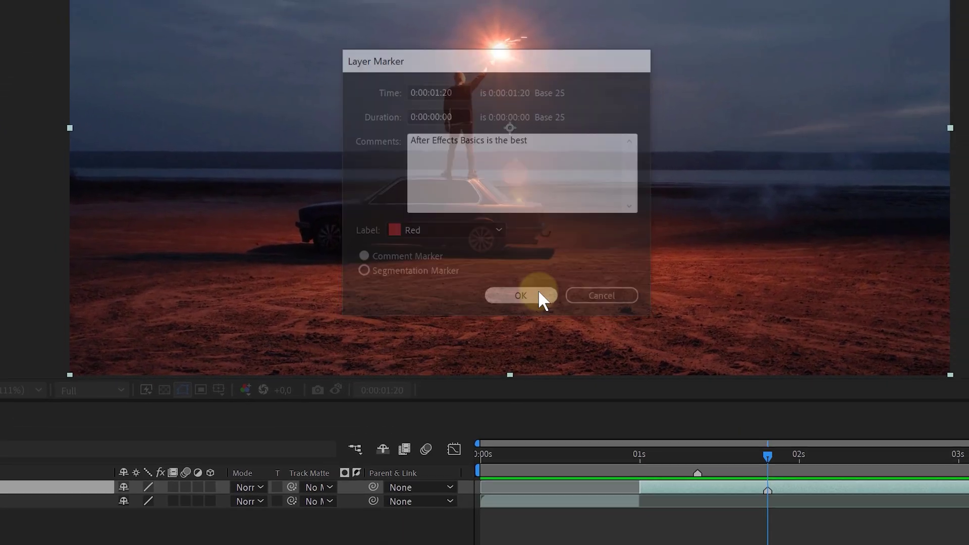
click(527, 296)
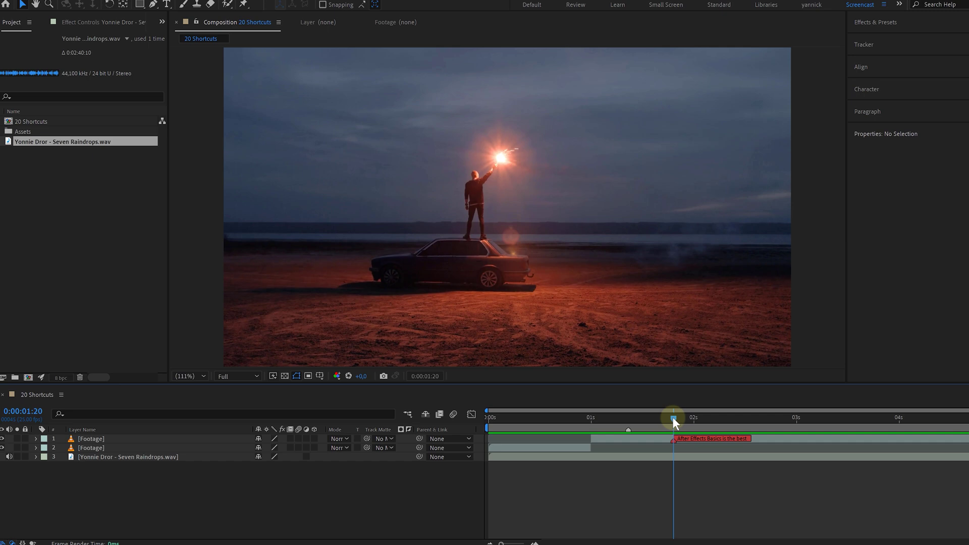
Reveal the audio layer's Audio Levels (+0,00 dB) and show its waveform
key(l)
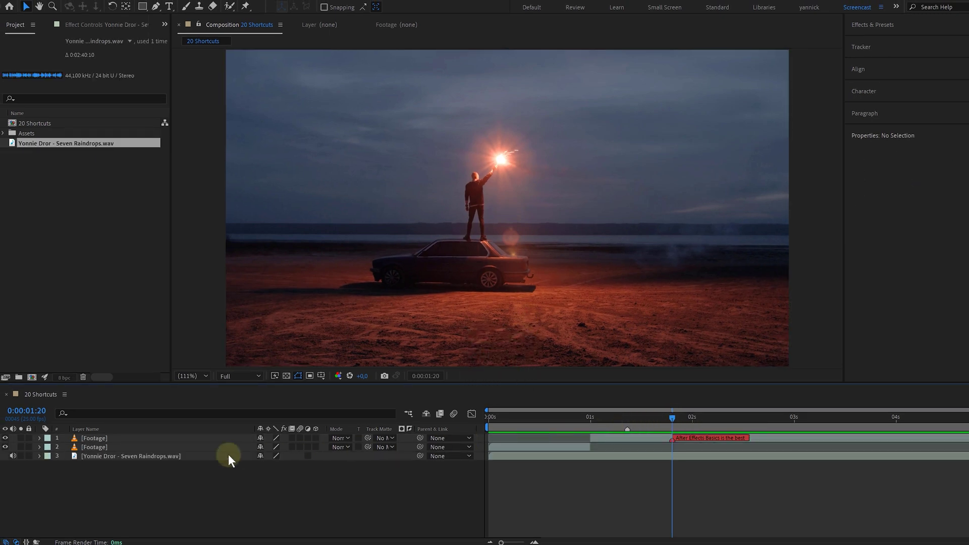
click(170, 456)
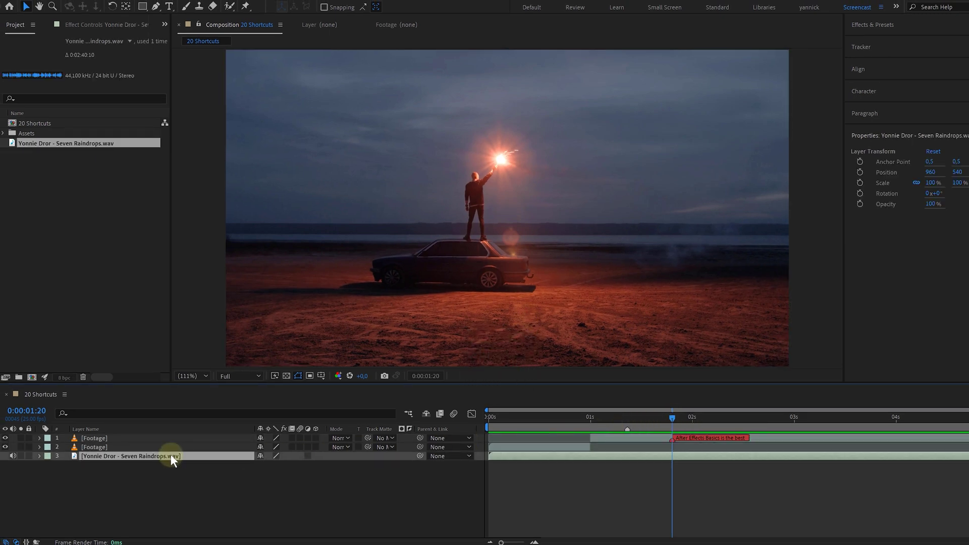
key(l)
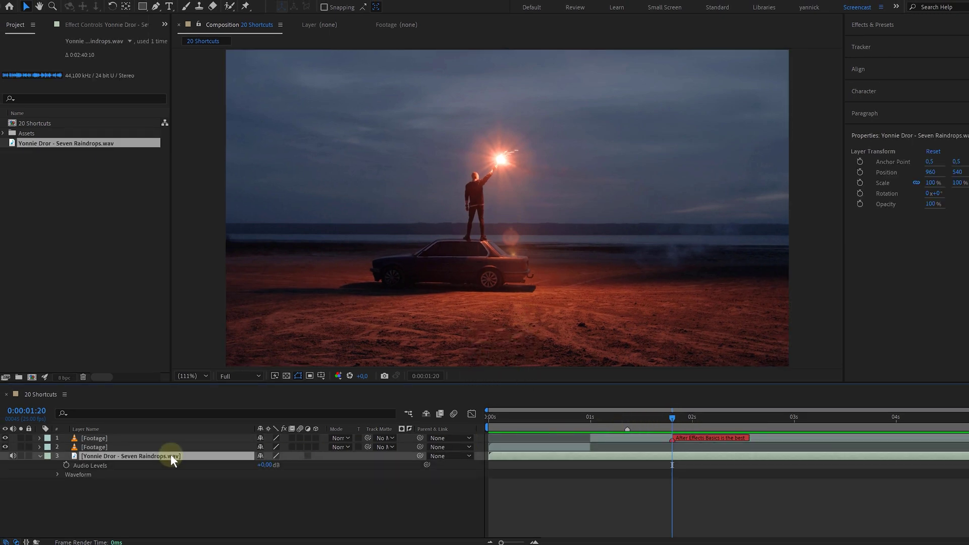
click(56, 472)
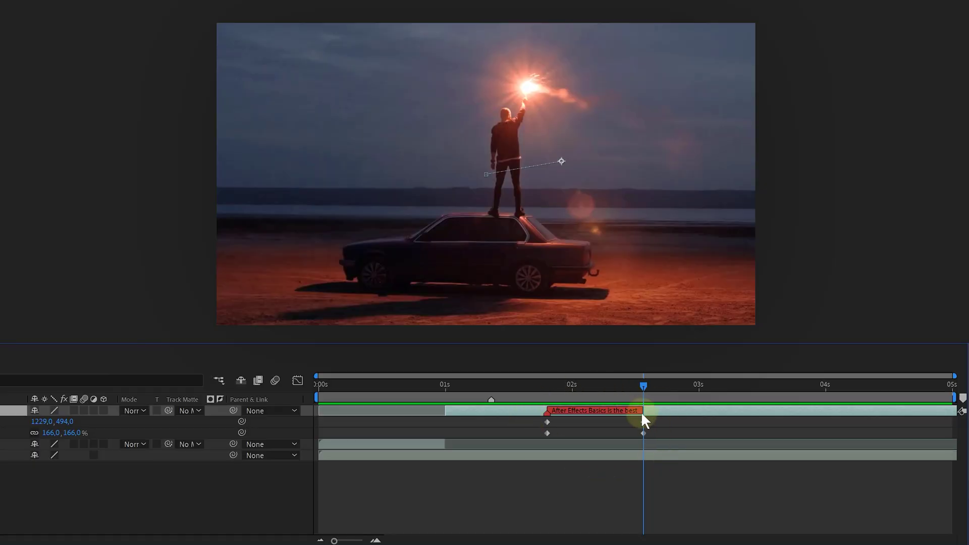
Keep the 01:20 Position and Scale keyframes linear and make the 02:14 pair ease in
drag(542, 413, 551, 437)
key(F9)
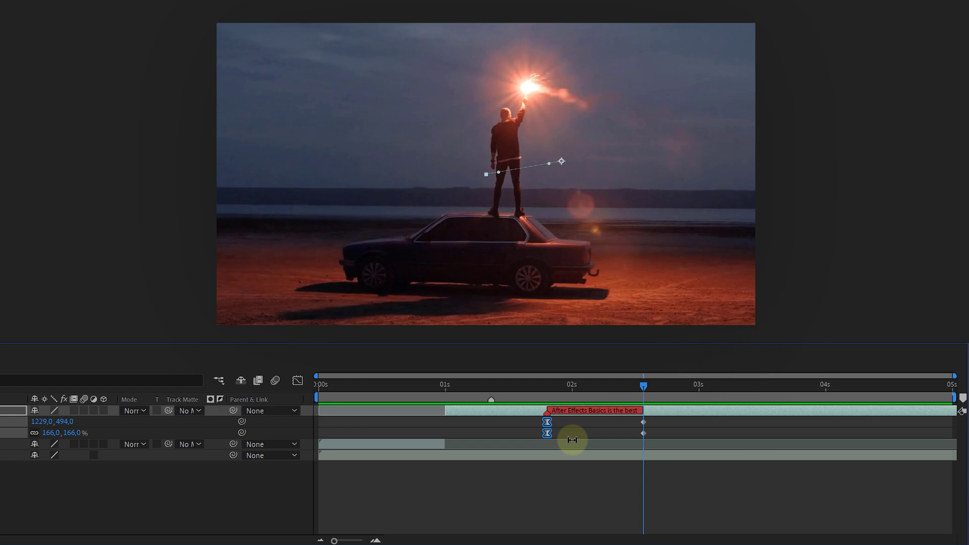
ctrl+shift+click(547, 433)
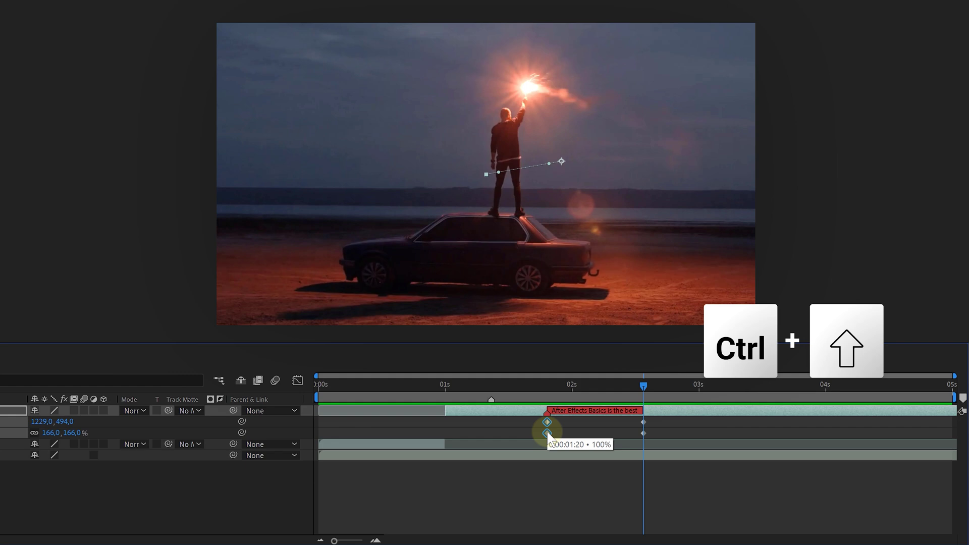
drag(613, 418, 675, 443)
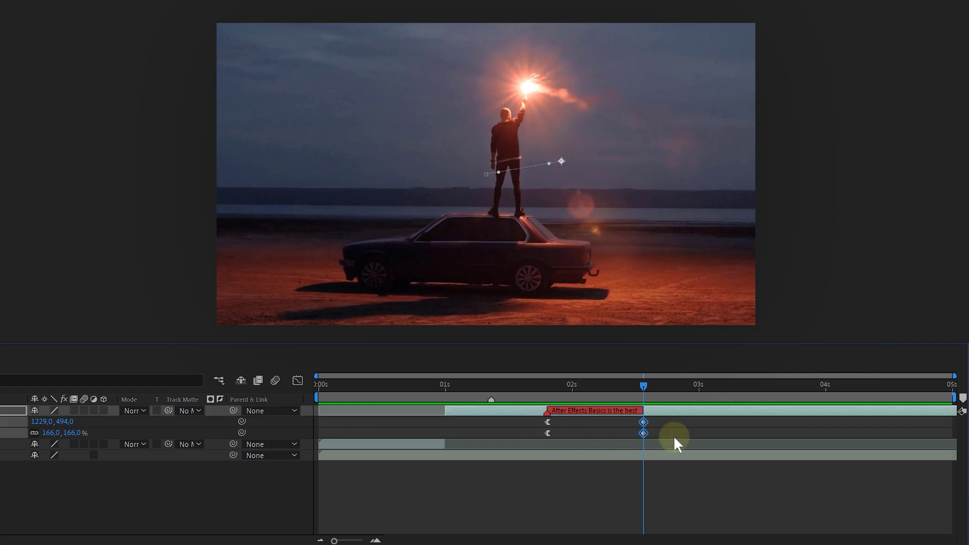
key(shift+F9)
Collapse layer 1's properties and toggle columns until only Parent & Link sits beside layer names
scroll(105, 407, left, 5)
key(F4)
click(50, 411)
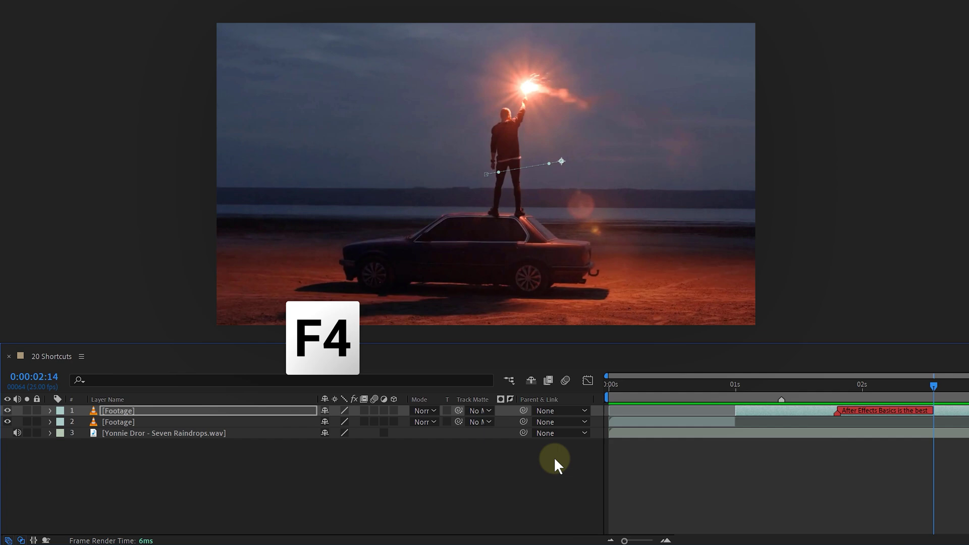
key(F4)
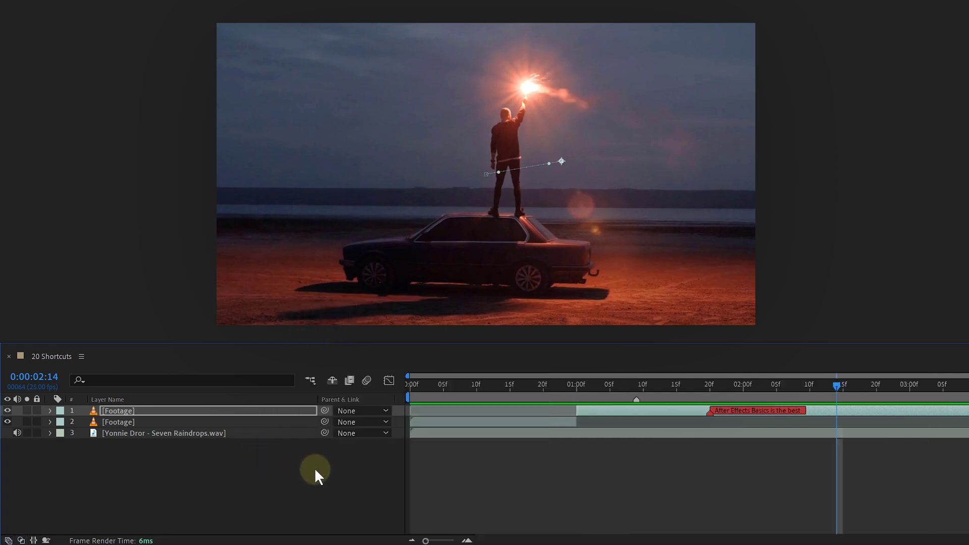
key(F4)
key(shift+F4)
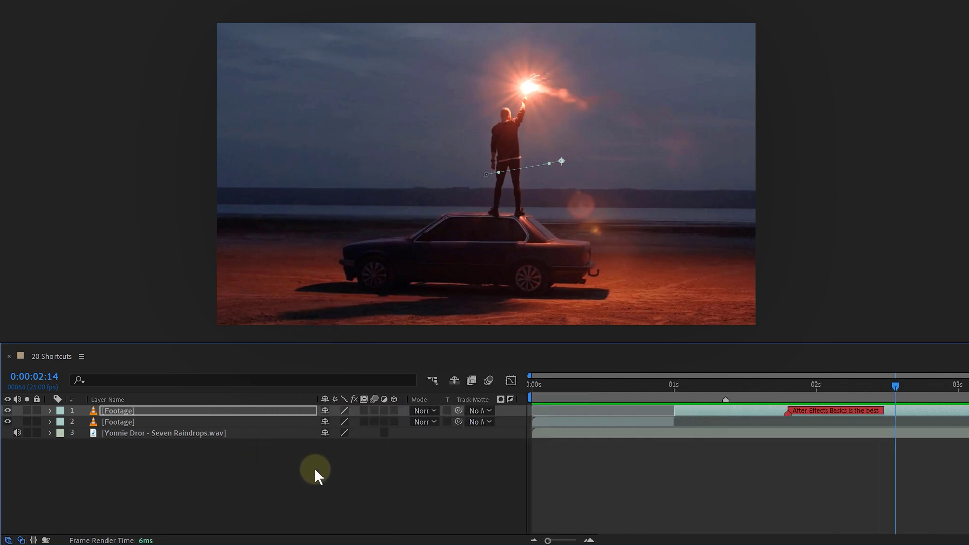
key(shift+F4)
key(shift+F4)
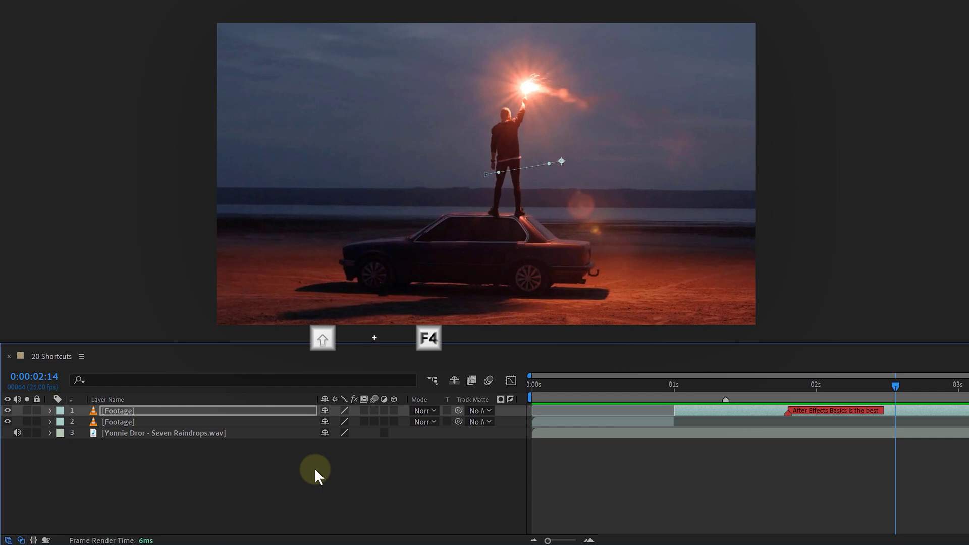
key(F4)
key(shift+F4)
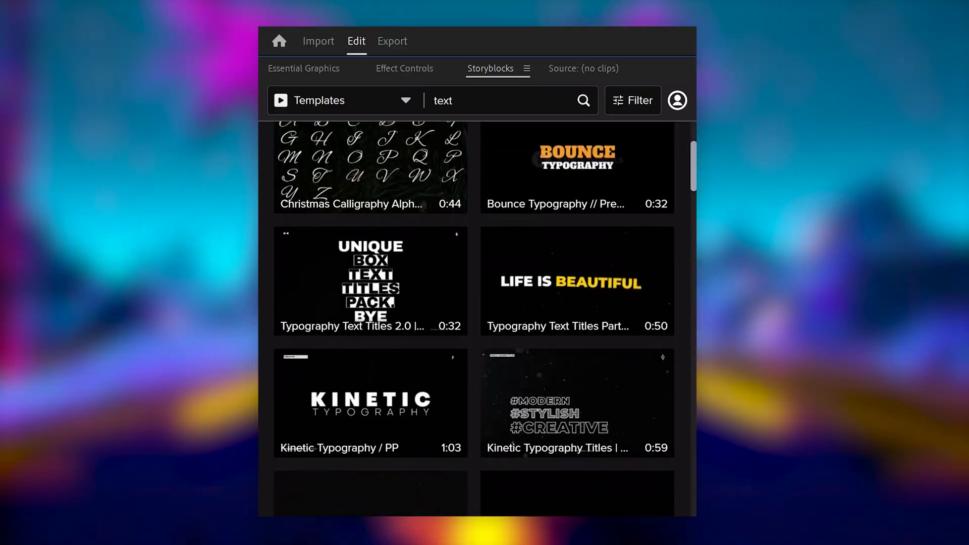
Scroll down through the Storyblocks template gallery
scroll(451, 289, down, 3)
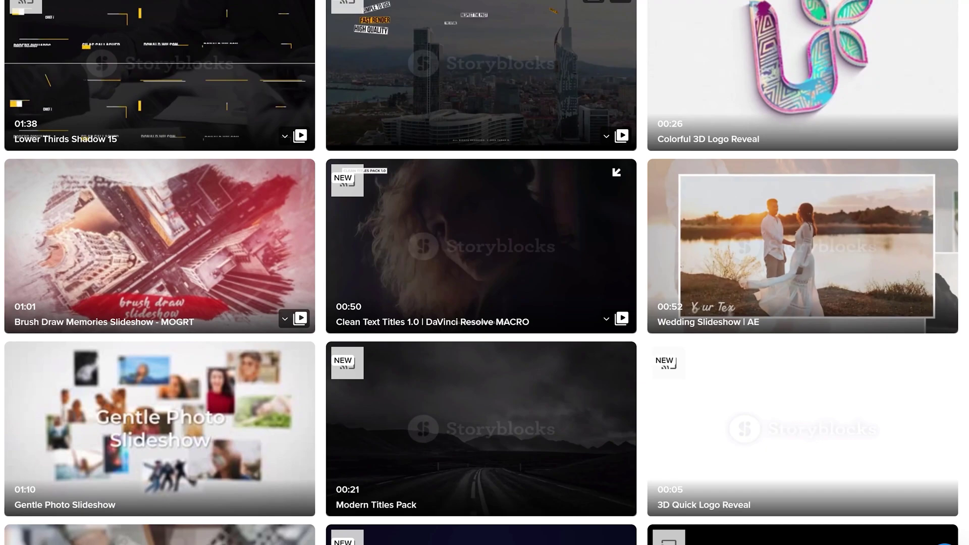
Scroll down through the Storyblocks Transitions video results
scroll(480, 272, down, 10)
scroll(481, 272, down, 5)
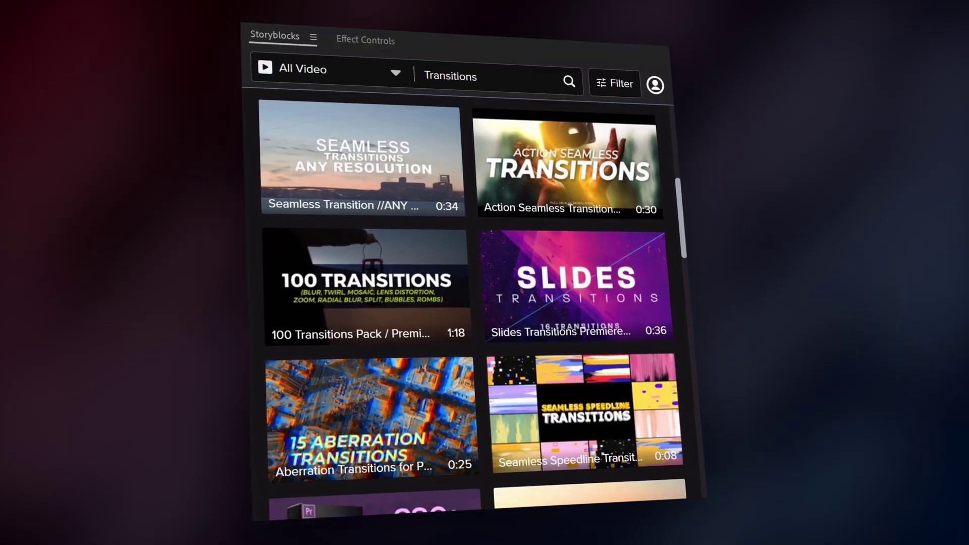
scroll(475, 303, down, 6)
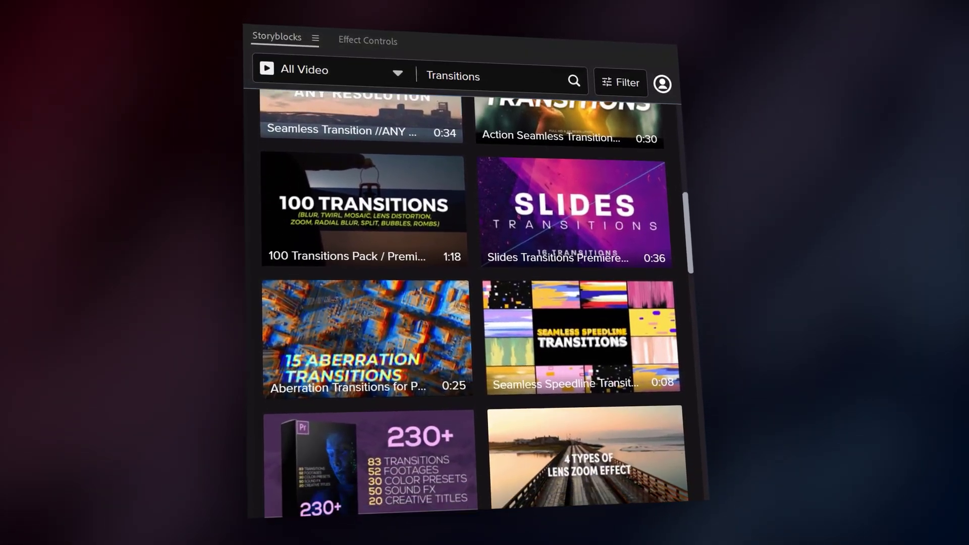
scroll(474, 303, down, 5)
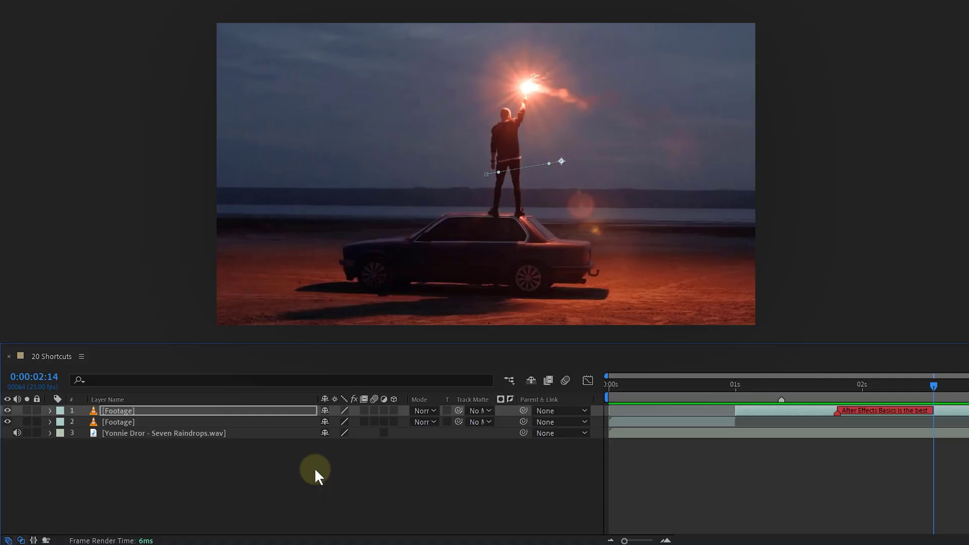
Add a new Black Solid 1 layer to 20 Shortcuts
click(314, 467)
key(ctrl+y)
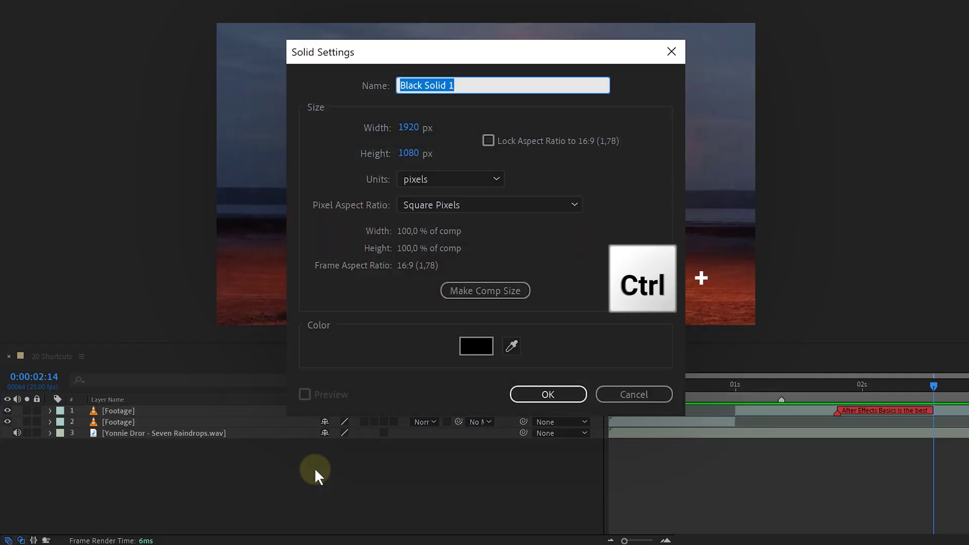
click(515, 392)
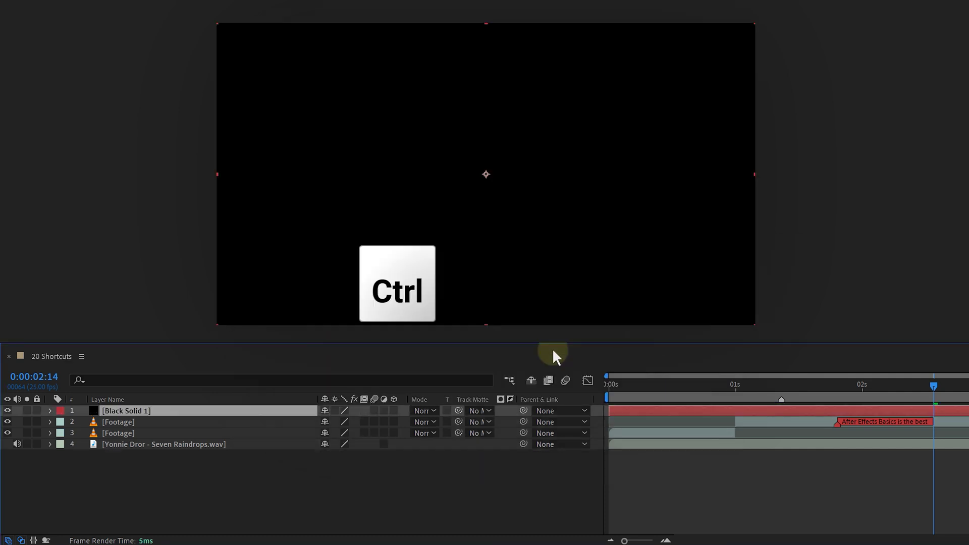
Add Adjustment Layer 1, then reopen Black Solid 1's solid settings
key(ctrl+alt+y)
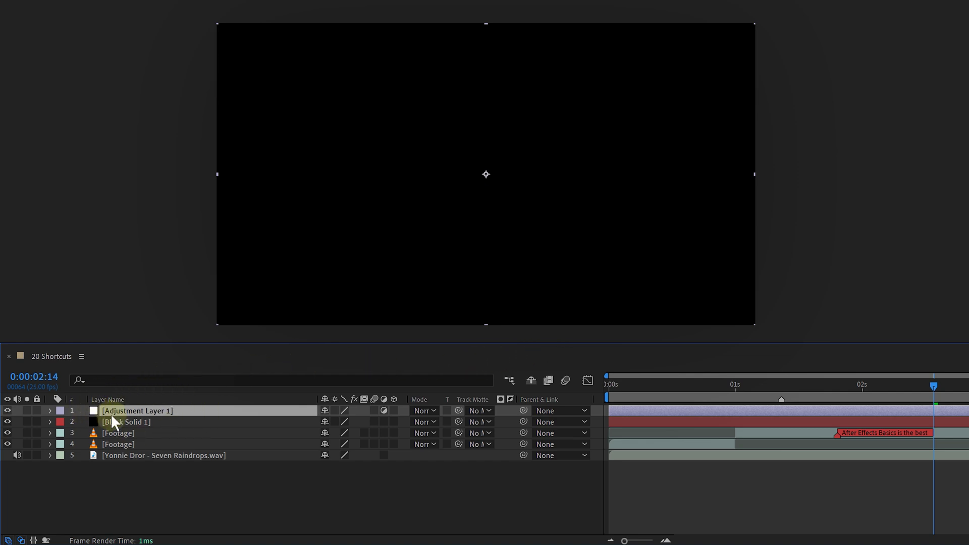
click(154, 423)
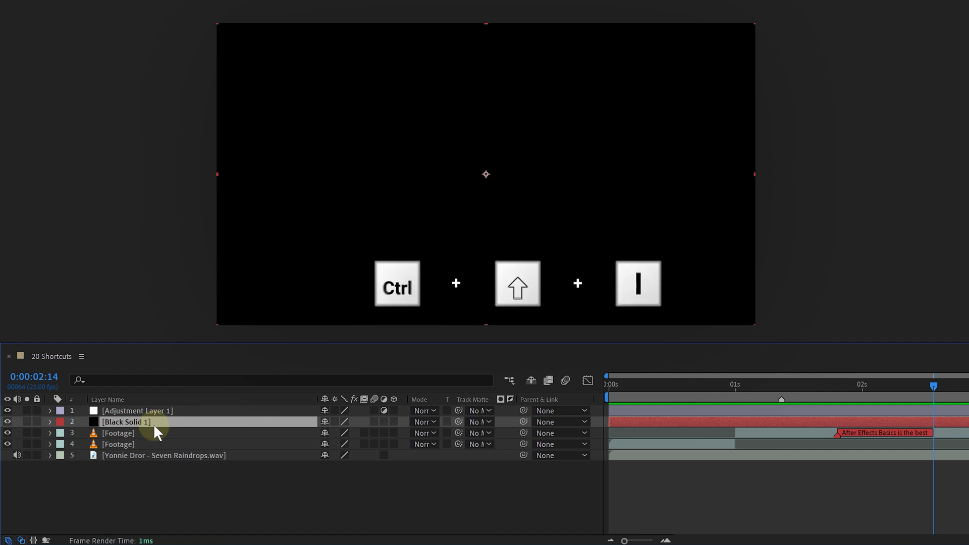
key(ctrl+shift+y)
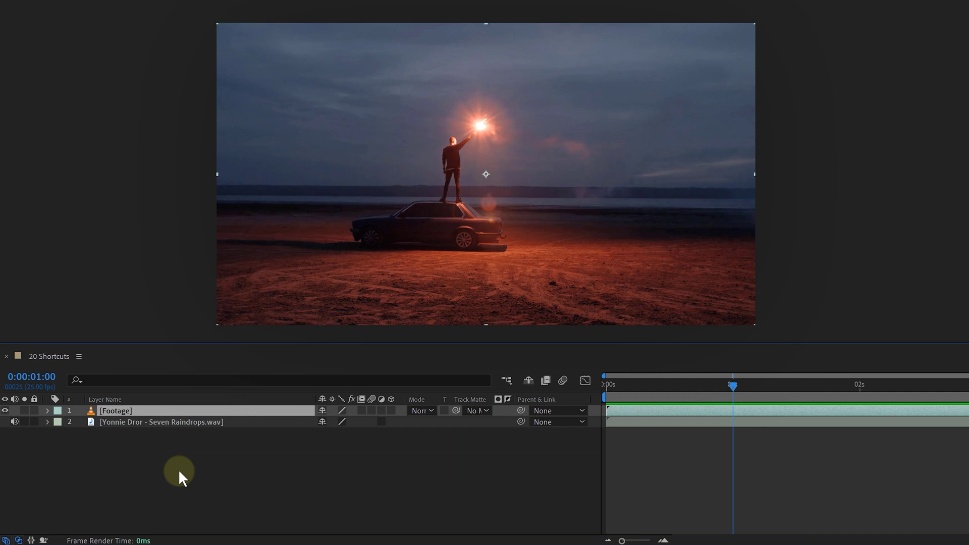
Enable time remapping and fit the Footage layer to the comp at 50% scale
key(ctrl+alt+t)
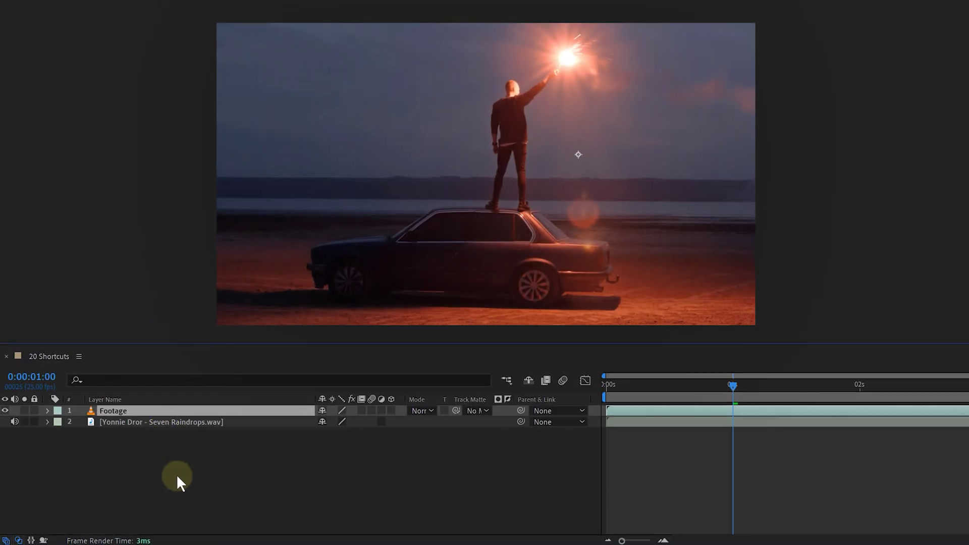
key(ctrl+alt+f)
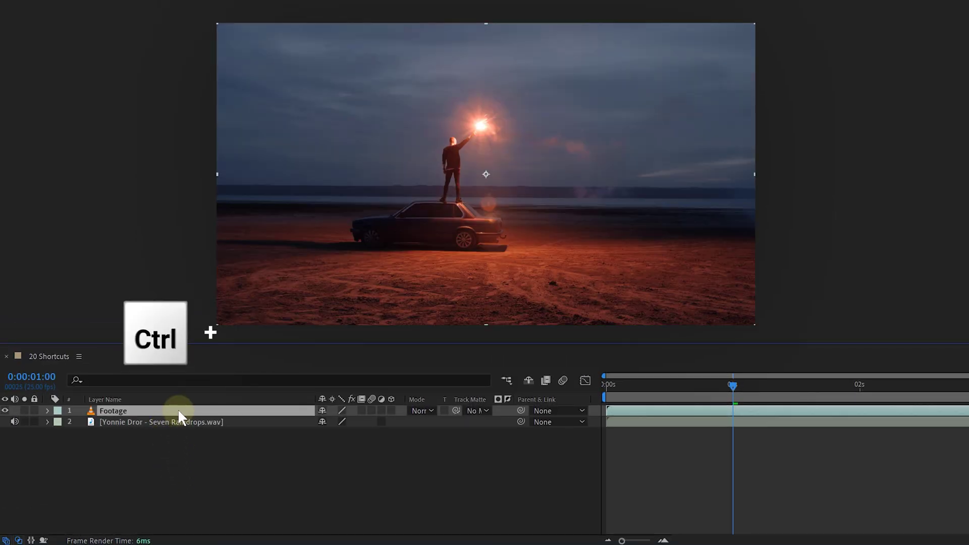
key(s)
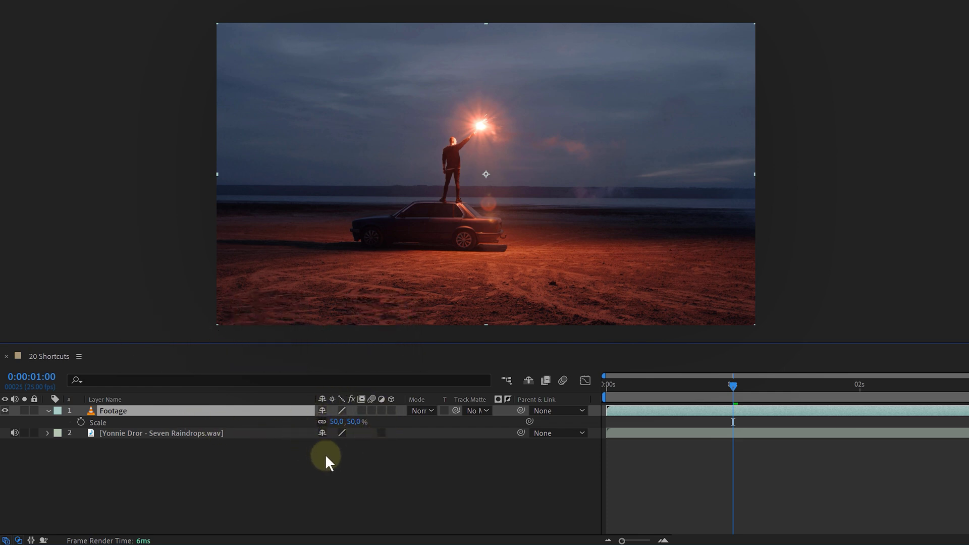
click(340, 457)
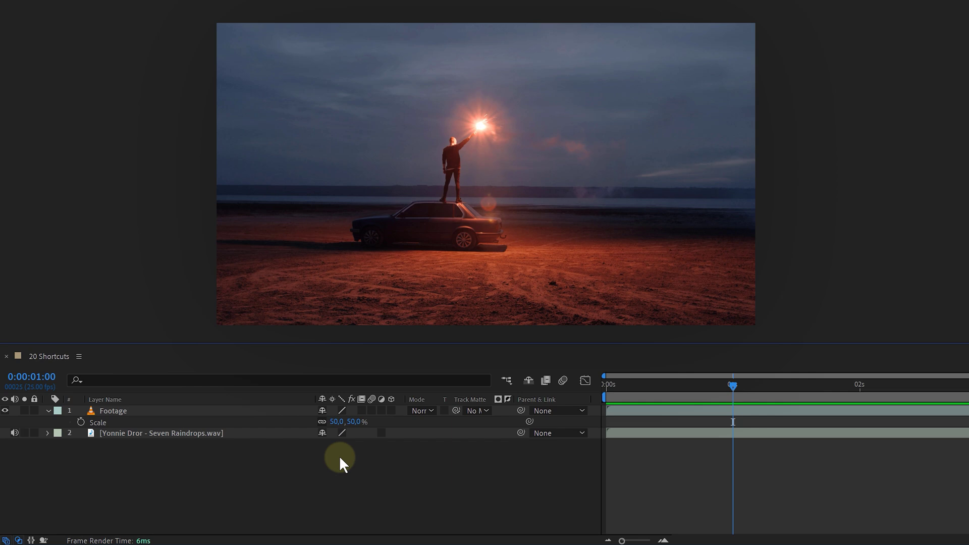
Reveal the Footage layer's keyframes and drag the work area to about 0.8–4.2 seconds
key(u)
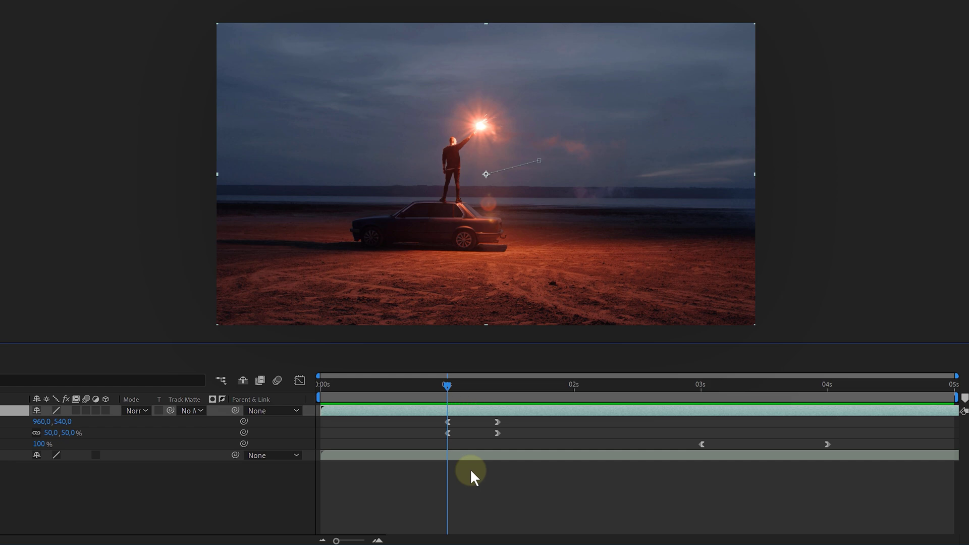
drag(319, 397, 424, 397)
drag(956, 398, 855, 399)
Reset the work area with B and N, preview it, and trim Footage to start around 0.5 seconds
key(b)
drag(447, 386, 831, 384)
key(n)
key(n)
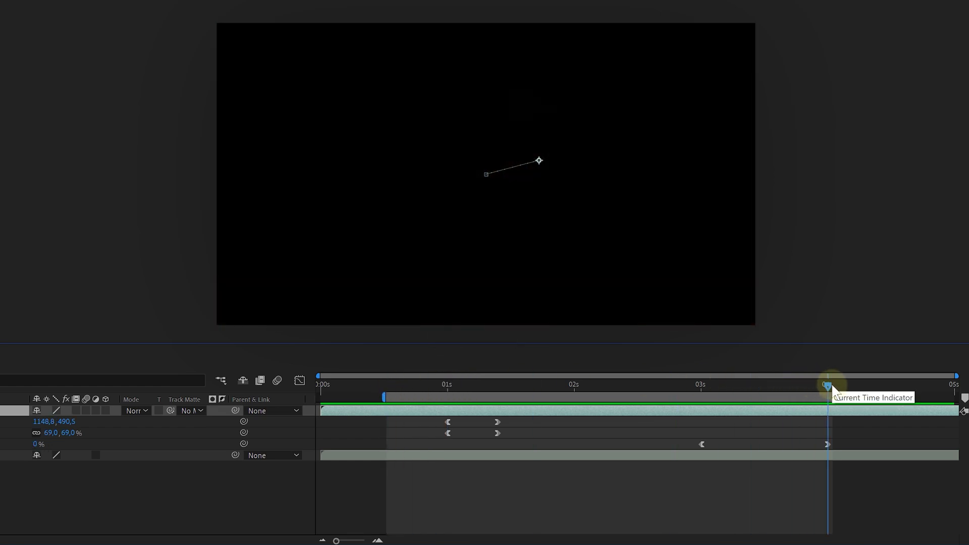
key(space)
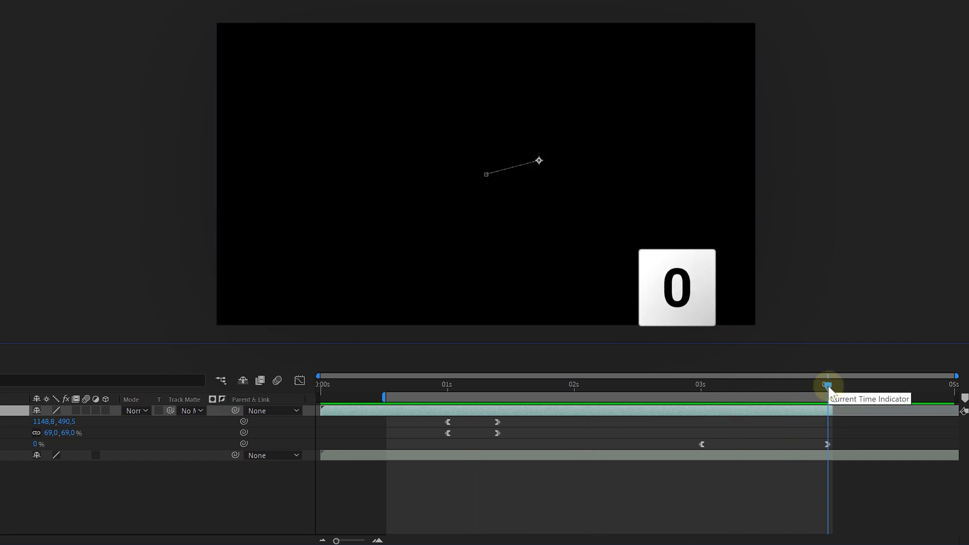
drag(774, 385, 387, 430)
key(alt+bracketleft)
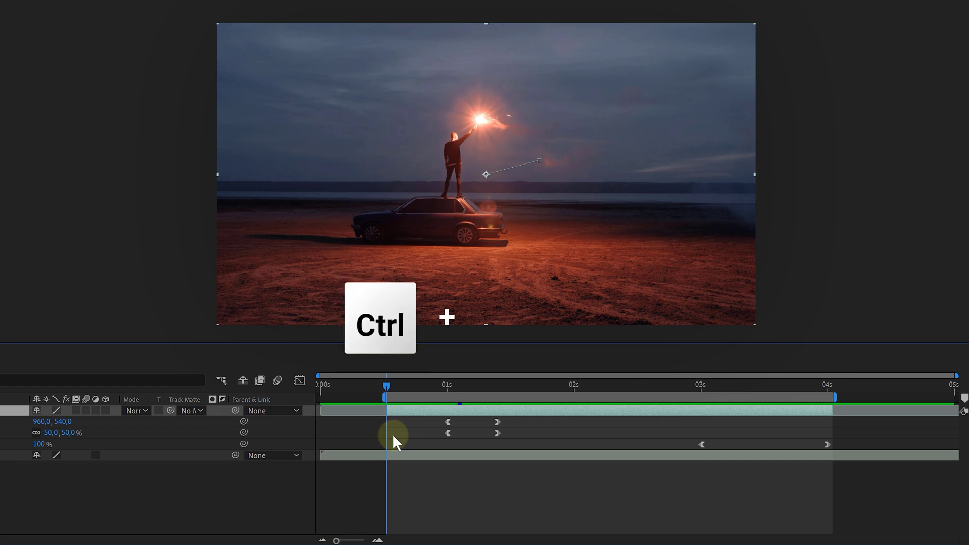
Step the current time frame by frame to 0:00:00:17, then deselect the Footage layer
key(ctrl+Left)
key(ctrl+Right)
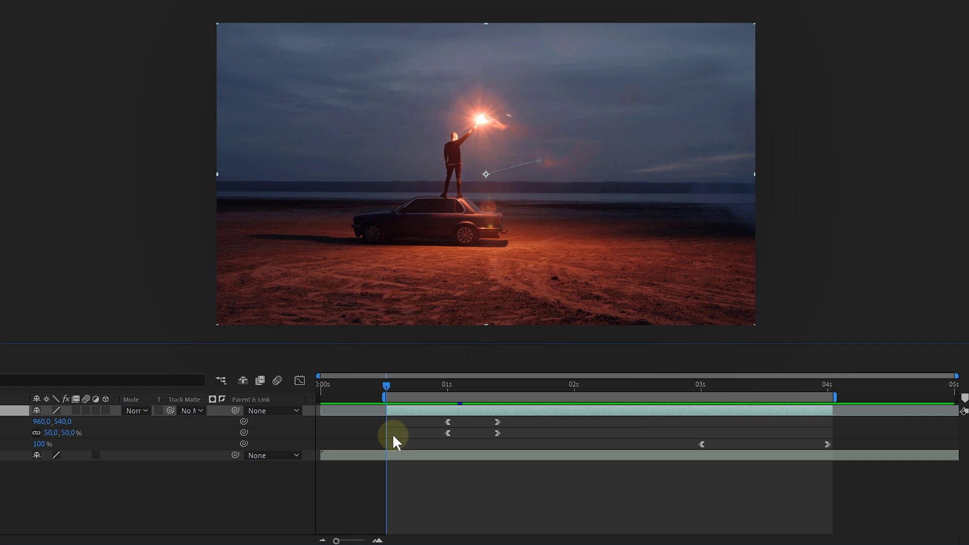
key(ctrl+Right)
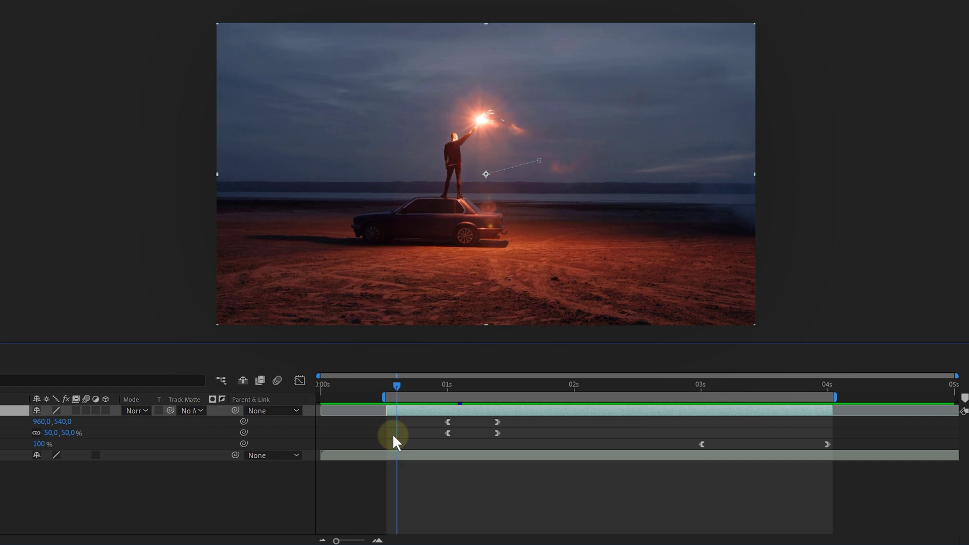
key(ctrl+Right)
key(ctrl+Right)
key(ctrl+Right)
key(Up)
key(Down)
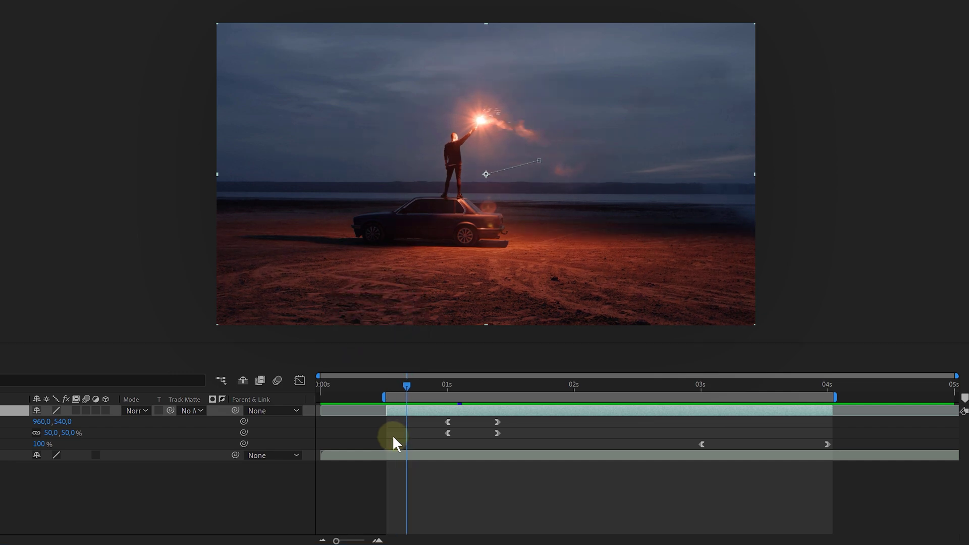
click(392, 435)
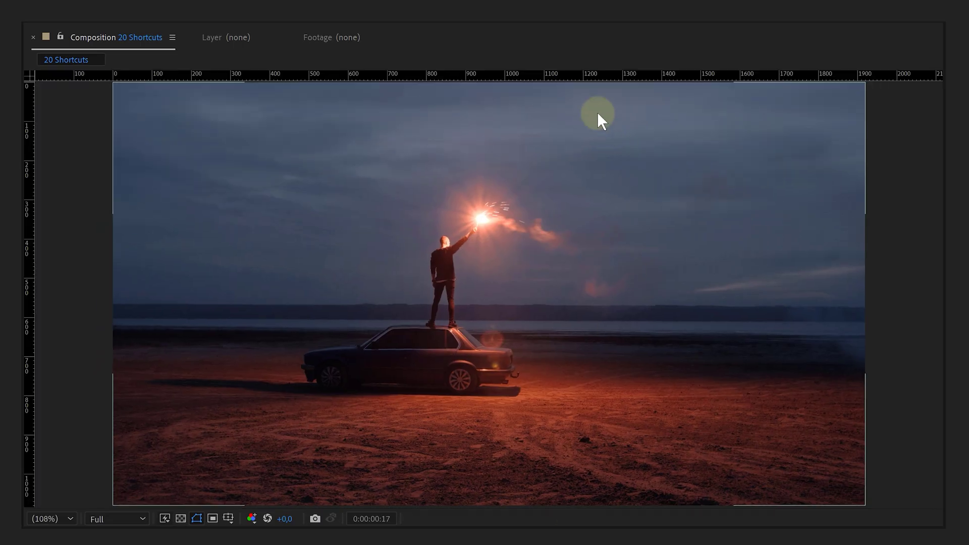
Add a horizontal guide through the flare and a central vertical guide, hide them, and toggle Footage's on-screen controls
drag(593, 75, 500, 219)
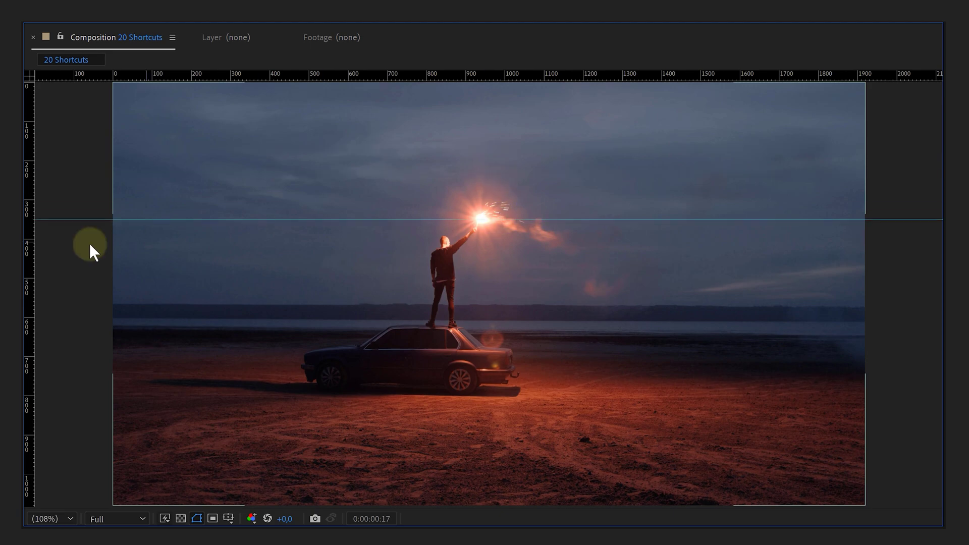
drag(29, 249, 480, 229)
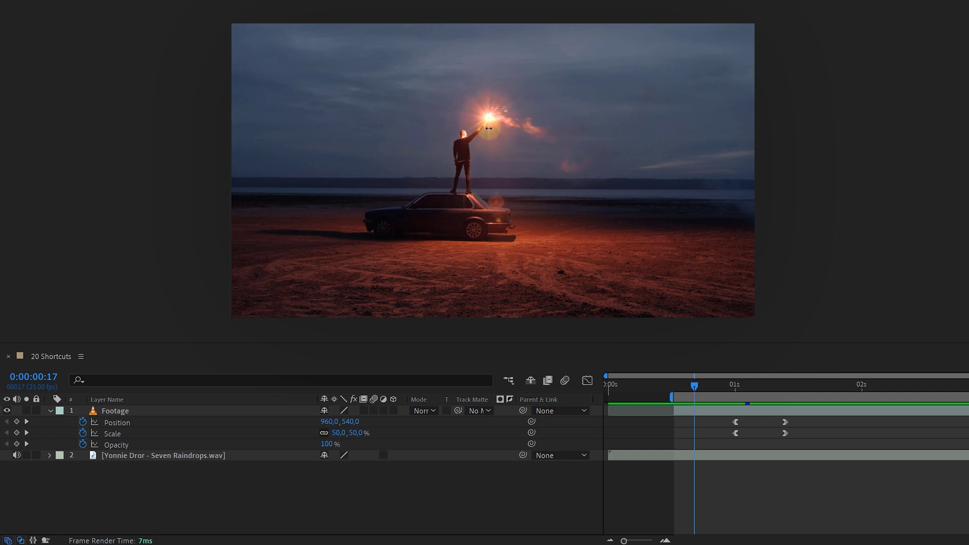
key(ctrl+semicolon)
click(487, 121)
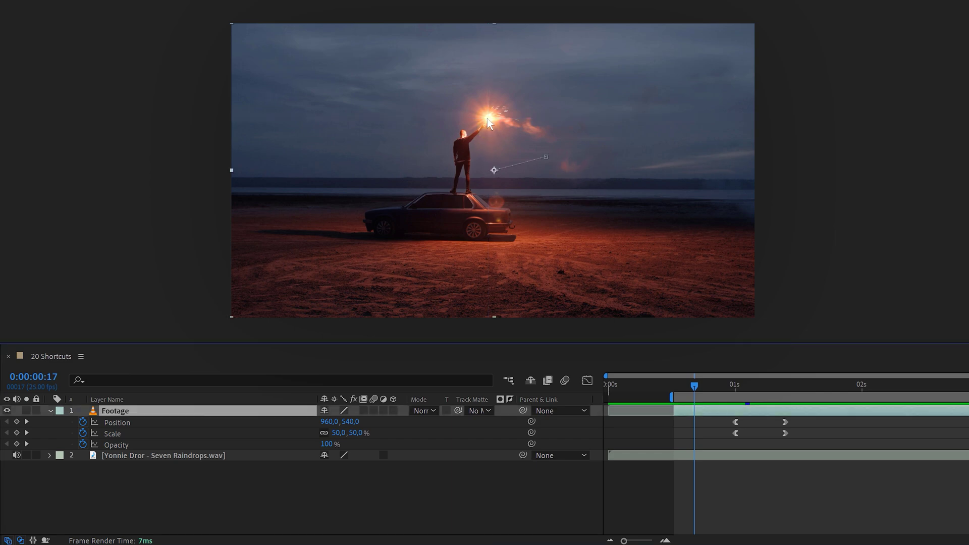
key(ctrl+shift+h)
Split the Footage layer at about 0:00:01:01 and hide all video layers except the original Footage
mouse_move(694, 387)
mouse_down()
mouse_move(764, 385)
mouse_move(711, 385)
mouse_up()
key(ctrl)
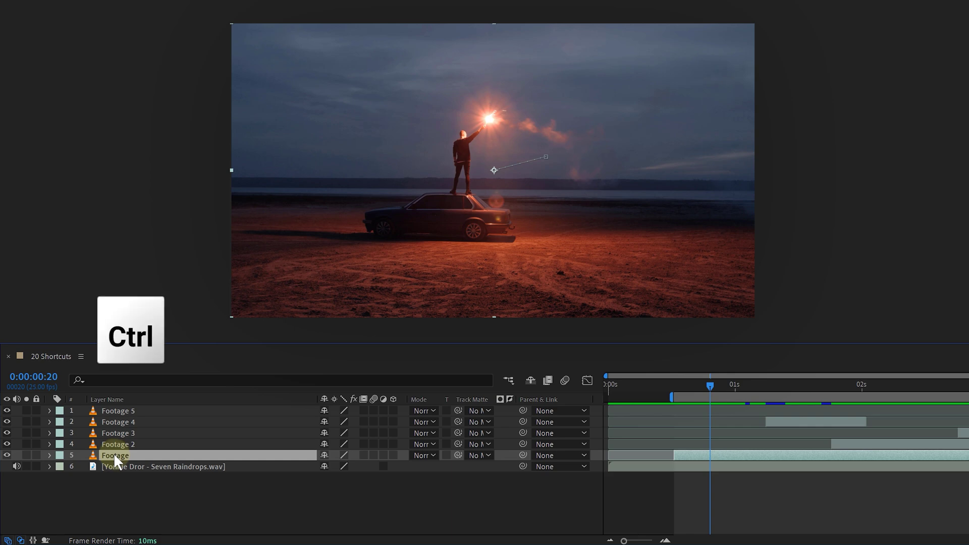
key(ctrl+shift+v)
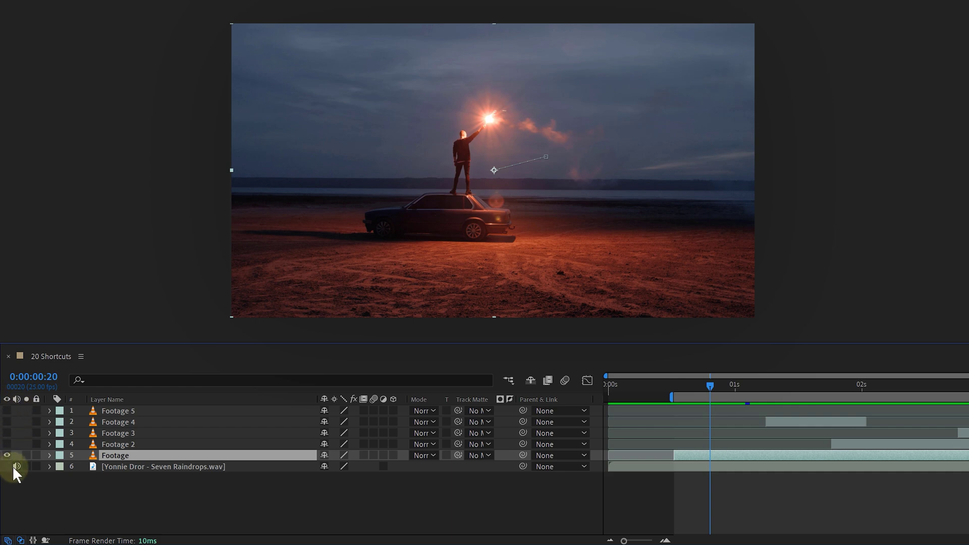
click(42, 490)
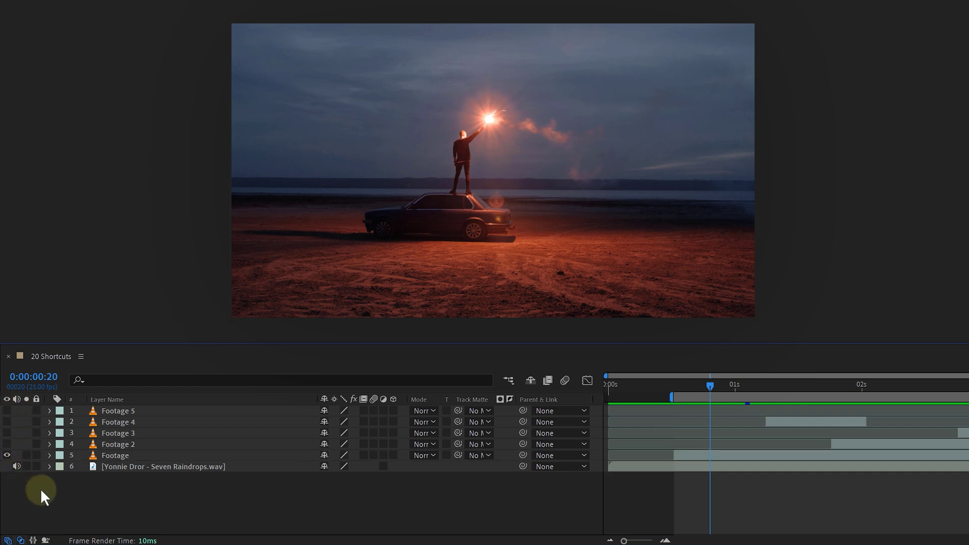